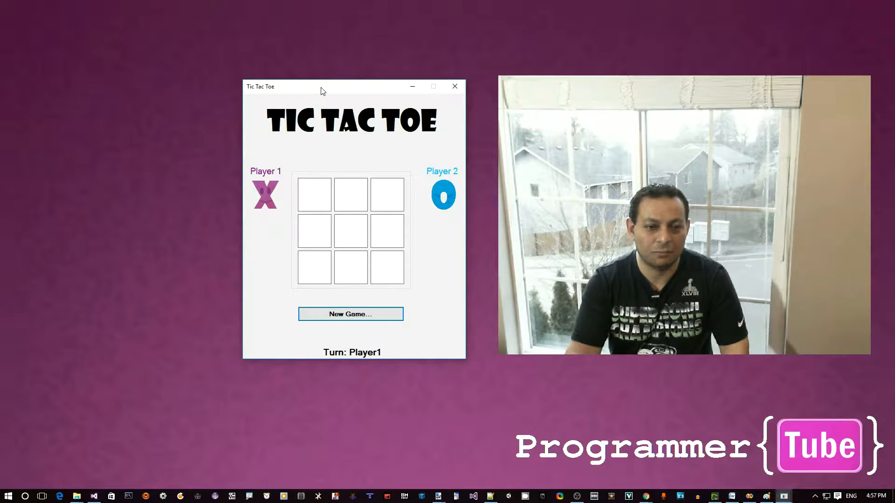
Step: Place Player 1's X in the top-left square and Player 2's O in the centre
left_click(324, 202)
left_click(362, 245)
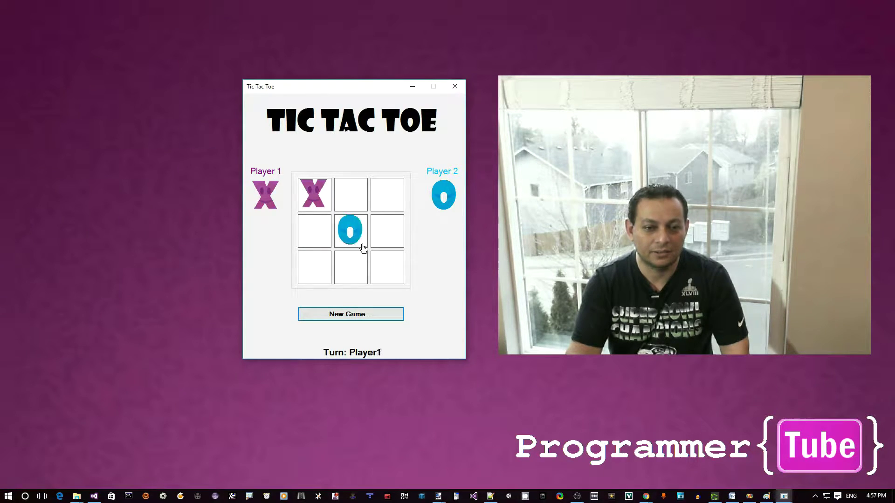
Step: Play out the moves until X completes the top row, then dismiss the Player 1 Wins! message
left_click(378, 264)
left_click(382, 232)
left_click(378, 205)
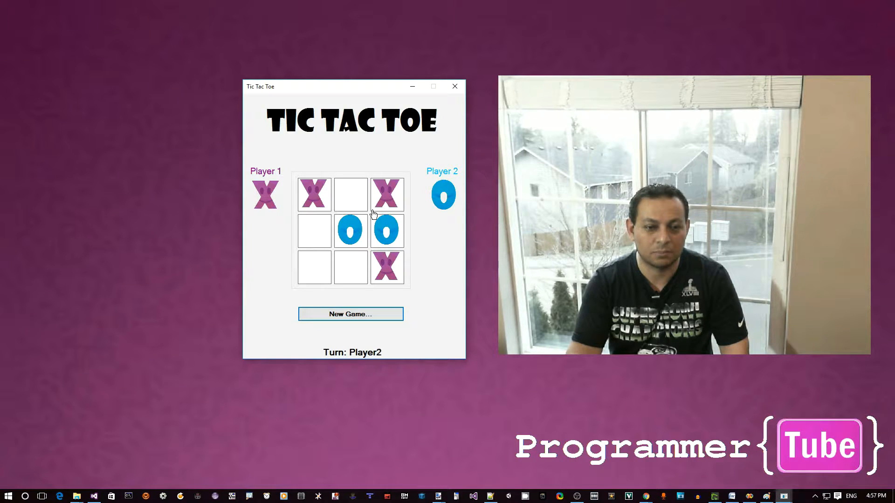
left_click(322, 263)
left_click(315, 231)
left_click(351, 264)
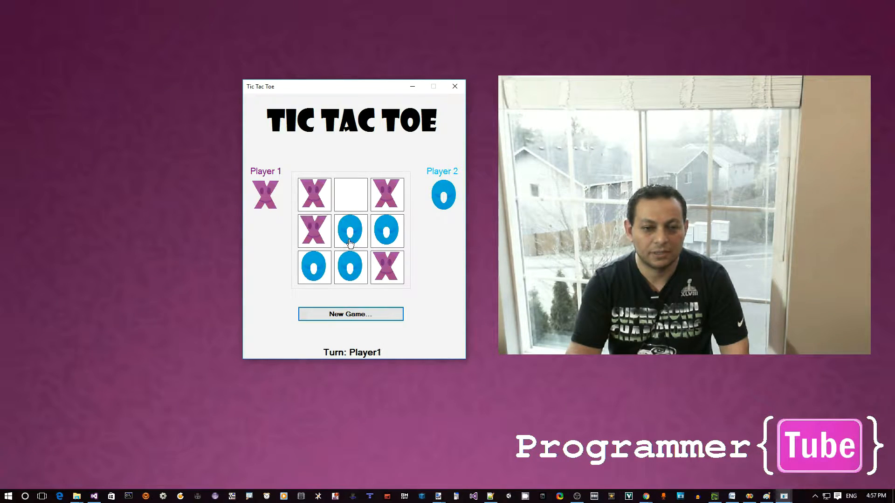
left_click(353, 202)
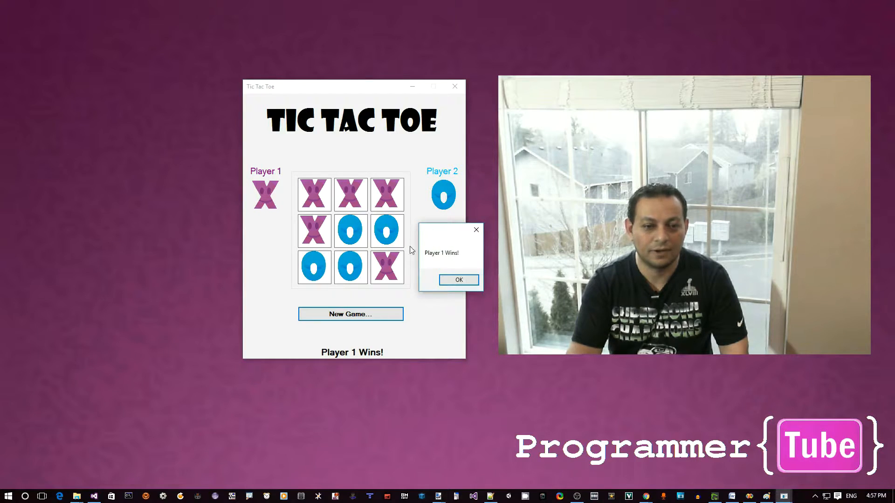
left_click(447, 282)
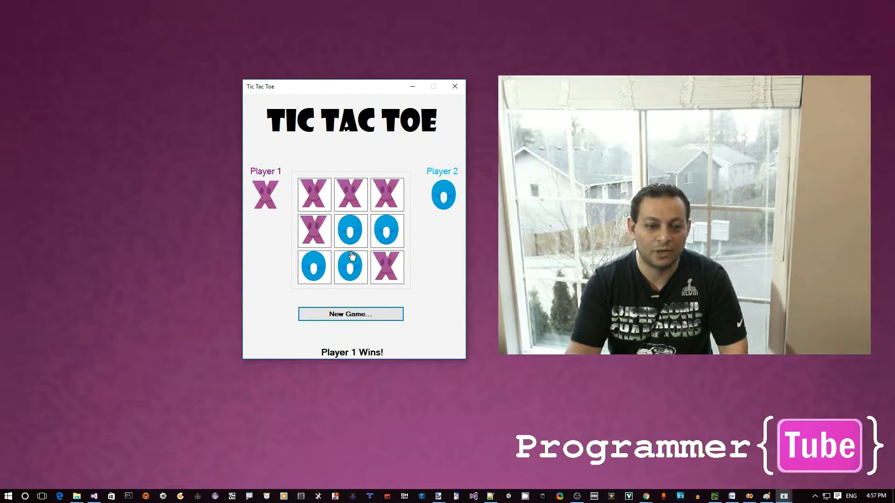
Step: Start a new game via New Game… and confirm with Yes
left_click(352, 314)
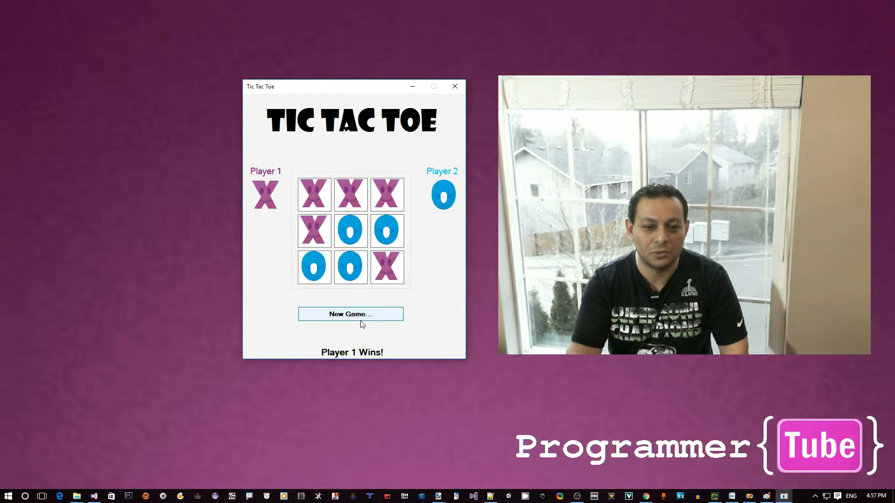
left_click(361, 322)
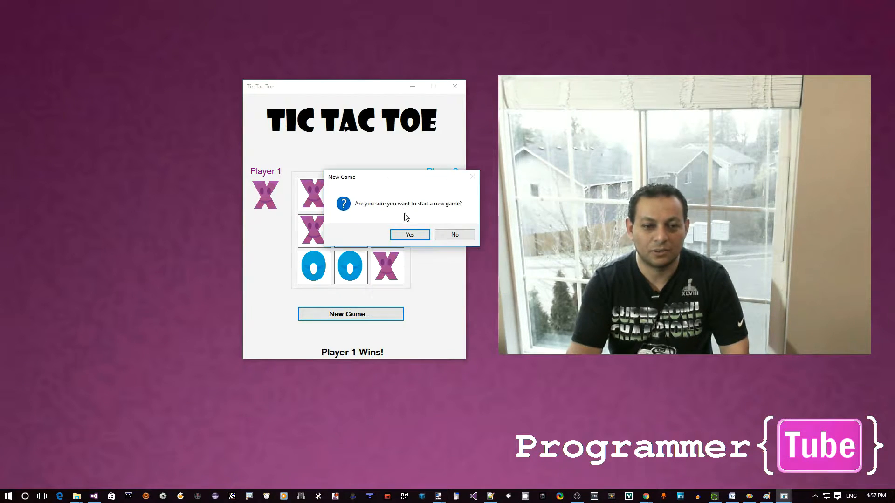
left_click(409, 234)
Step: Play the second game so O fills the middle row, then dismiss the Player 2 Wins! message
left_click(328, 202)
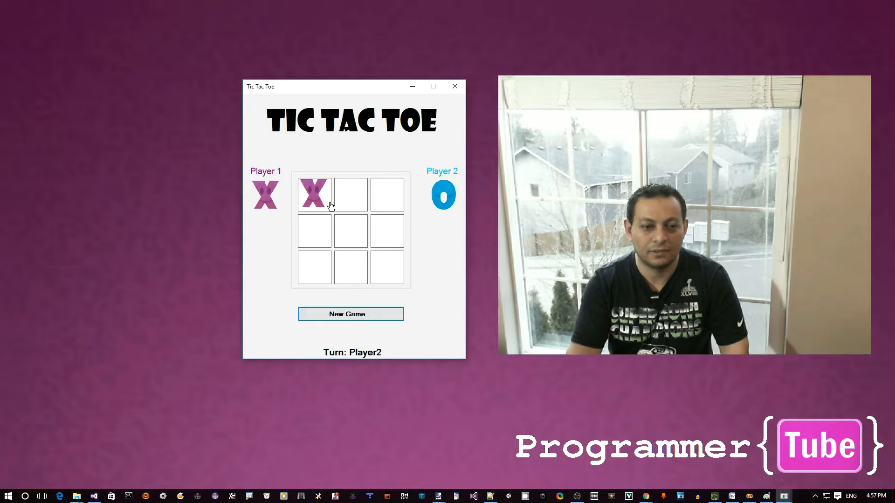
left_click(347, 232)
left_click(385, 269)
left_click(385, 238)
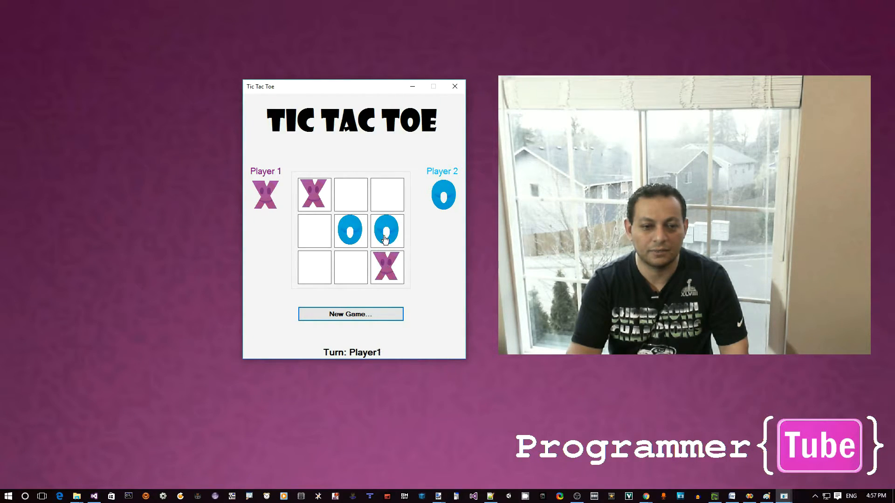
left_click(351, 266)
left_click(314, 231)
left_click(450, 282)
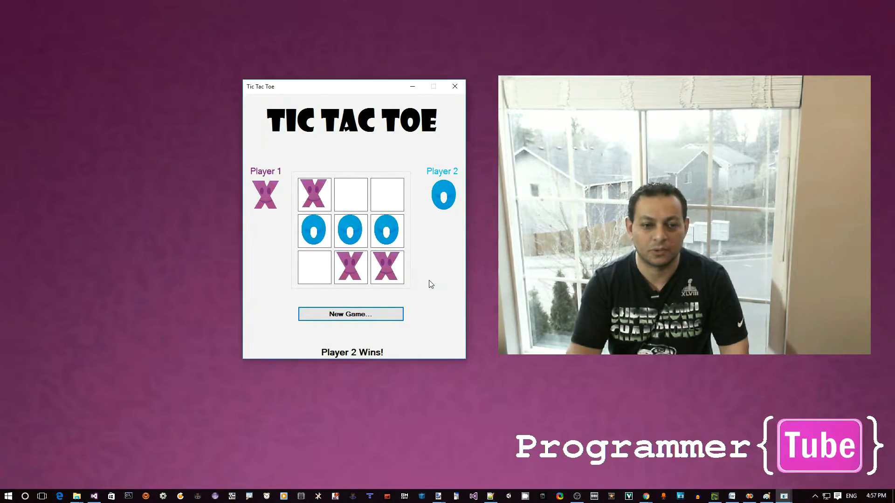